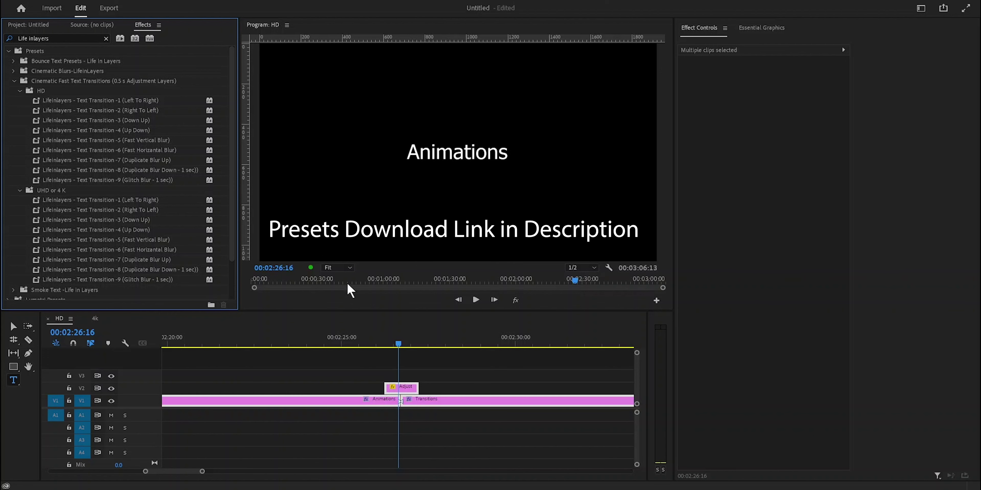
# Import the Cinematic Fast Titles.prfpset preset file through the Effects panel menu's Import Presets.
pyautogui.click(159, 24)
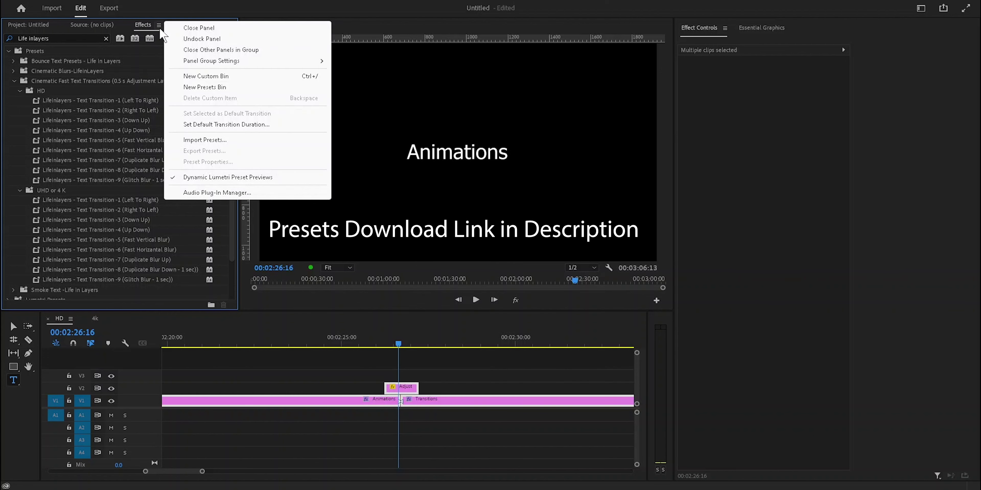
pyautogui.click(205, 138)
pyautogui.click(165, 95)
pyautogui.click(625, 369)
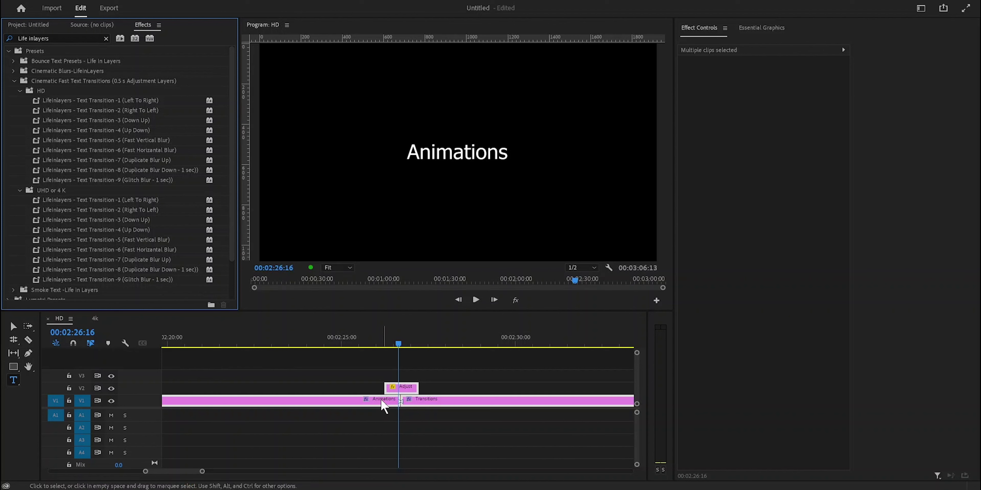
# Zoom out and scrub through the Transitions title, then zoom in and select the one-second adjustment layer at the cut.
pyautogui.scroll(-3, 258, 473)
pyautogui.scroll(-2, 259, 473)
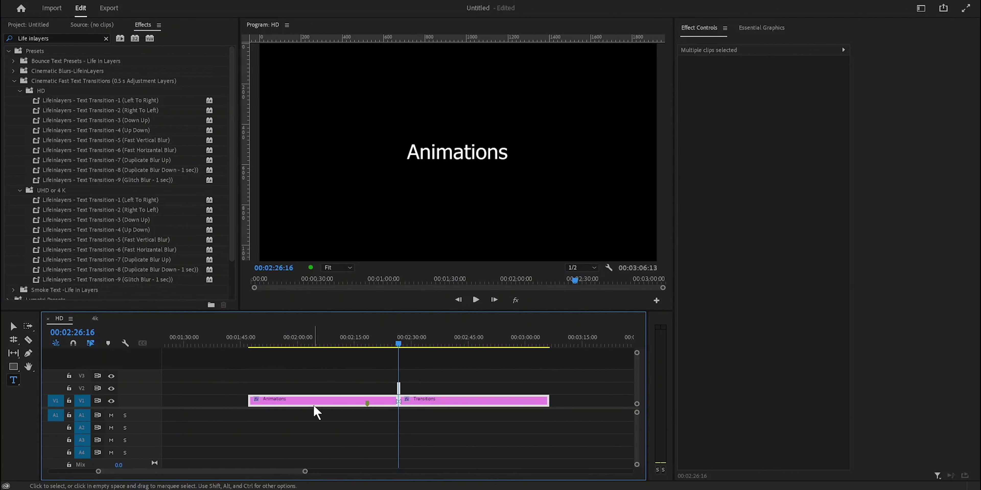
pyautogui.click(328, 444)
pyautogui.moveTo(399, 344)
pyautogui.mouseDown()
pyautogui.moveTo(434, 345)
pyautogui.moveTo(399, 344)
pyautogui.mouseUp()
pyautogui.scroll(2, 284, 472)
pyautogui.scroll(3, 284, 474)
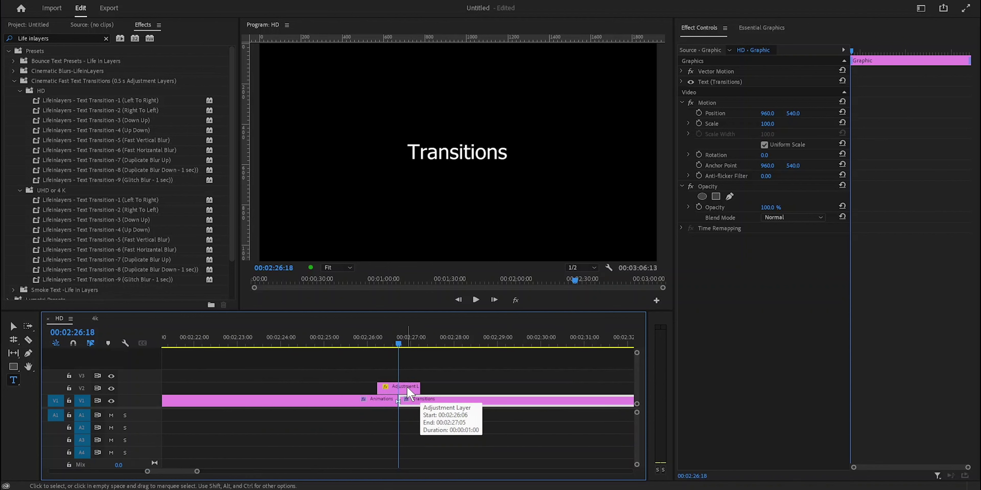
pyautogui.click(406, 389)
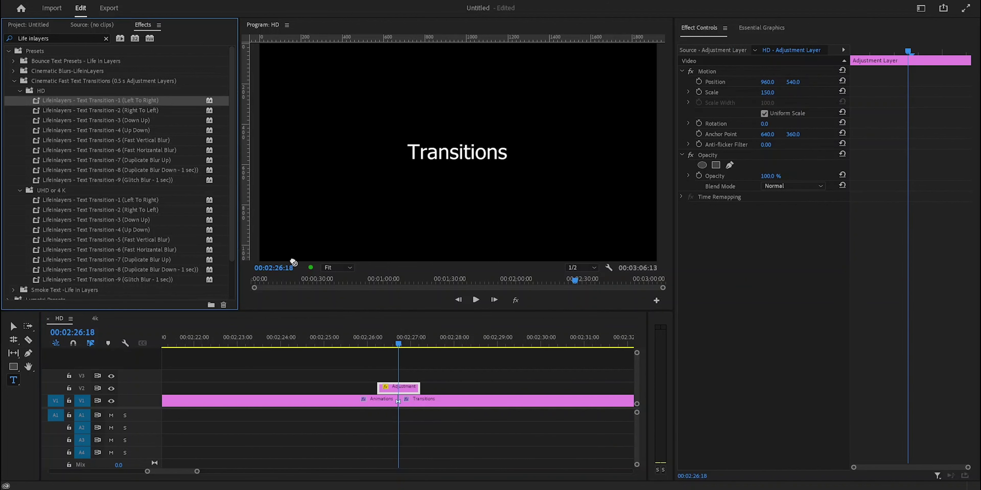
# Try the Left To Right and Right To Left text transition presets on the adjustment layer, previewing each.
pyautogui.moveTo(110, 100); pyautogui.dragTo(381, 388)
pyautogui.click(365, 348)
pyautogui.press('space')
pyautogui.press('space')
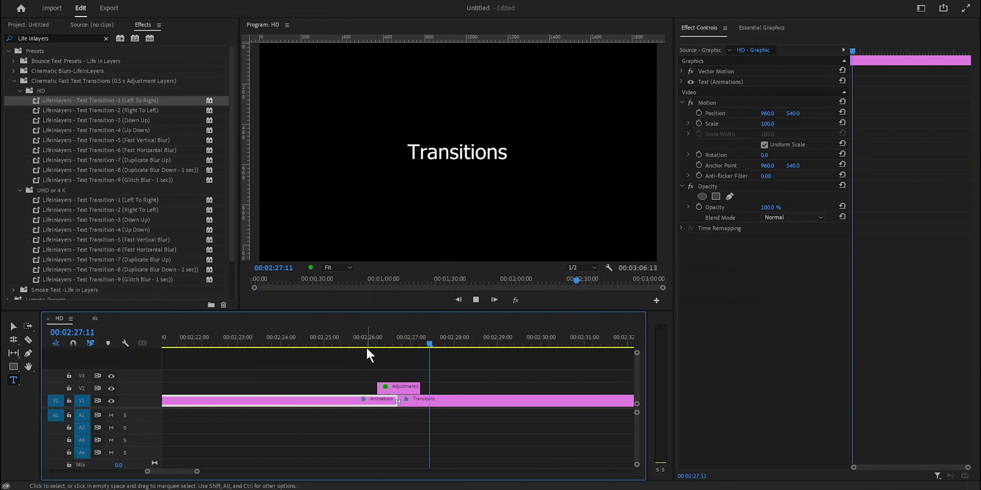
pyautogui.moveTo(139, 110); pyautogui.dragTo(398, 387)
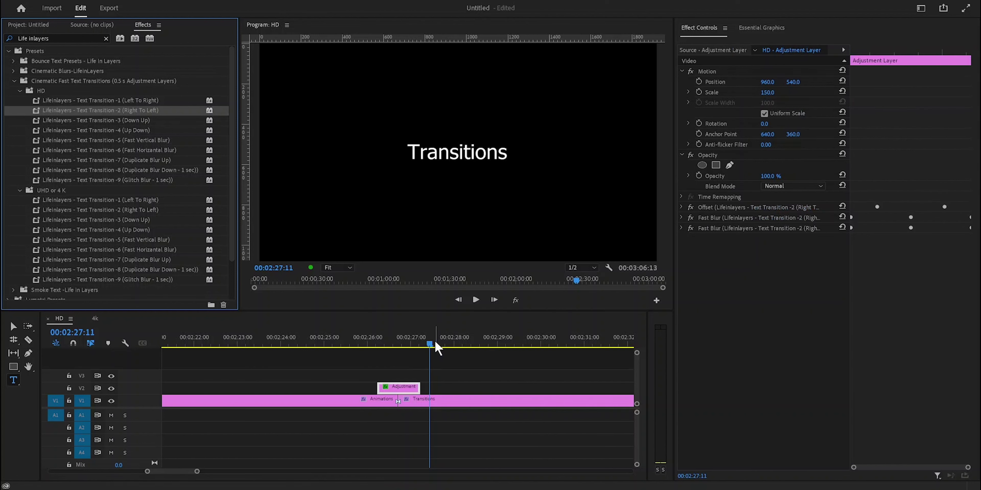
pyautogui.click(372, 346)
pyautogui.press('space')
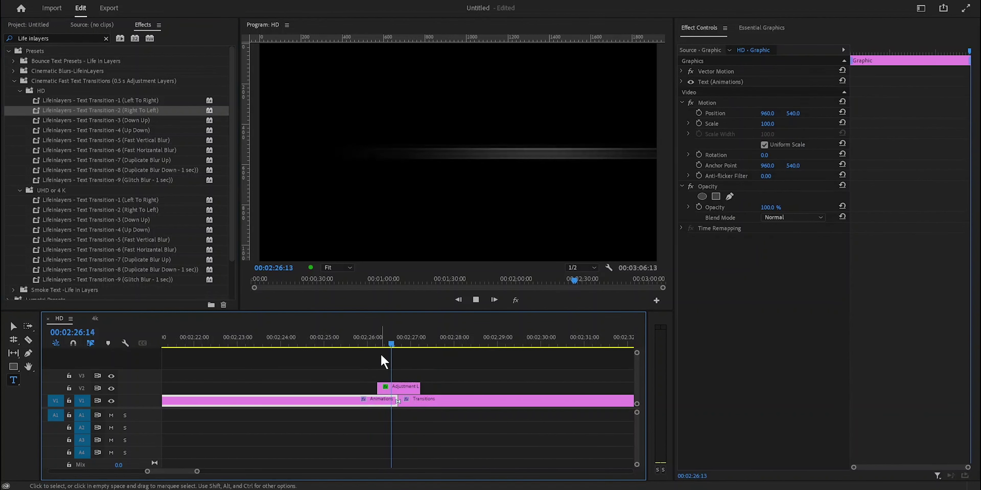
pyautogui.press('space')
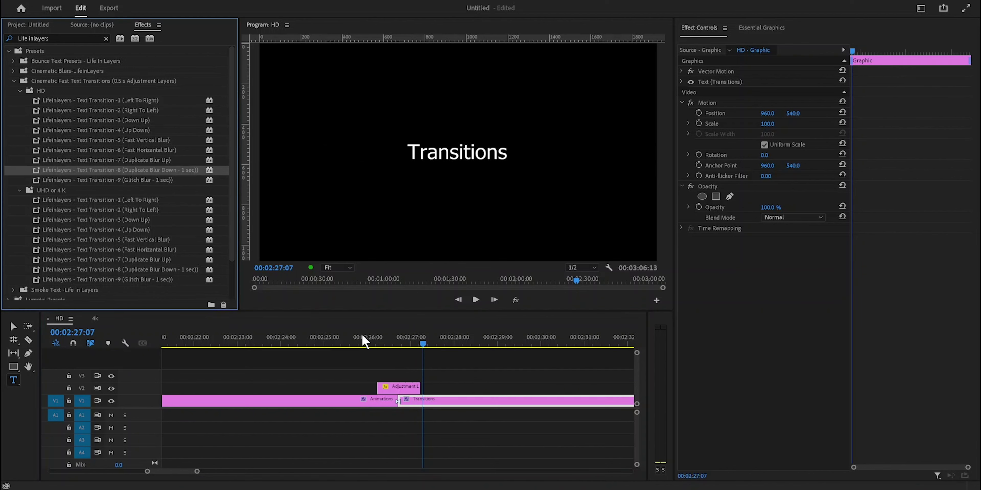
# Try the Duplicate Blur Down and Glitch Blur presets on the adjustment layer, previewing each.
pyautogui.moveTo(126, 170); pyautogui.dragTo(398, 387)
pyautogui.moveTo(423, 344); pyautogui.dragTo(349, 344)
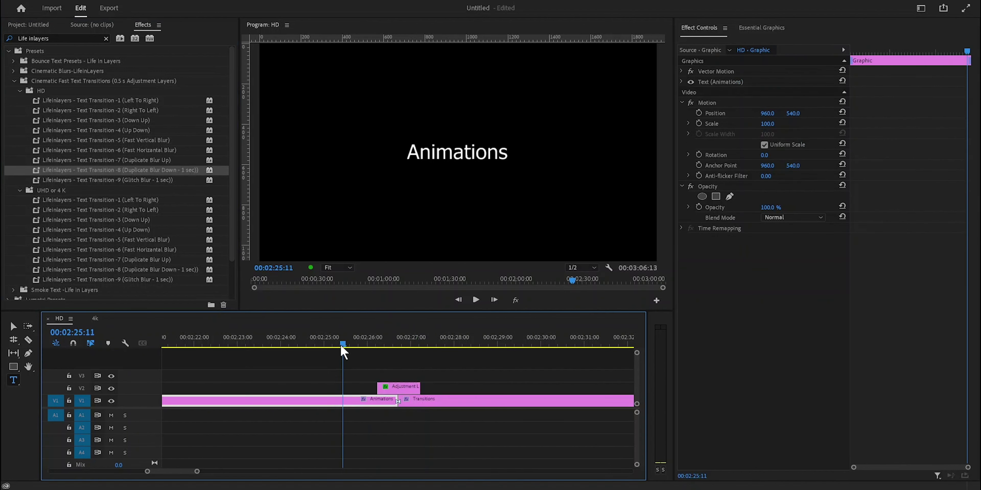
pyautogui.press('space')
pyautogui.press('space')
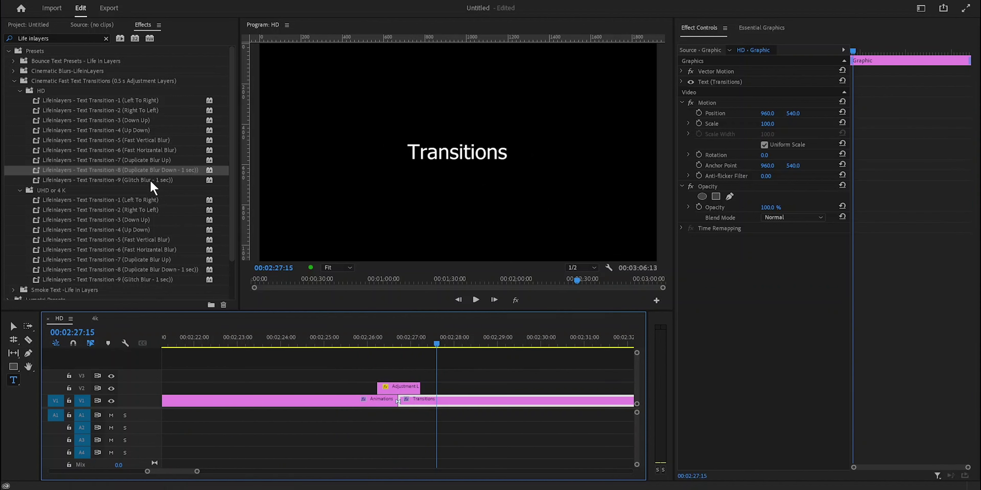
pyautogui.moveTo(151, 181); pyautogui.dragTo(398, 387)
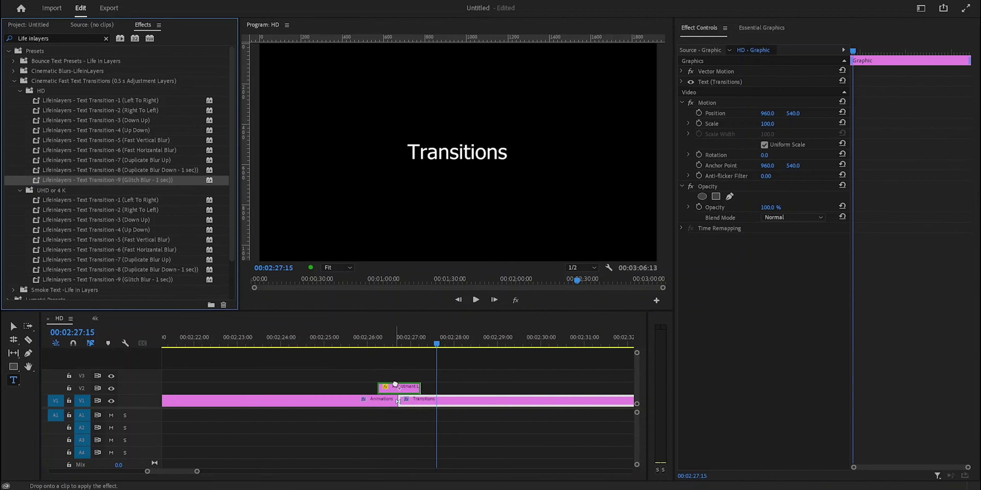
pyautogui.click(391, 342)
pyautogui.press('space')
pyautogui.press('space')
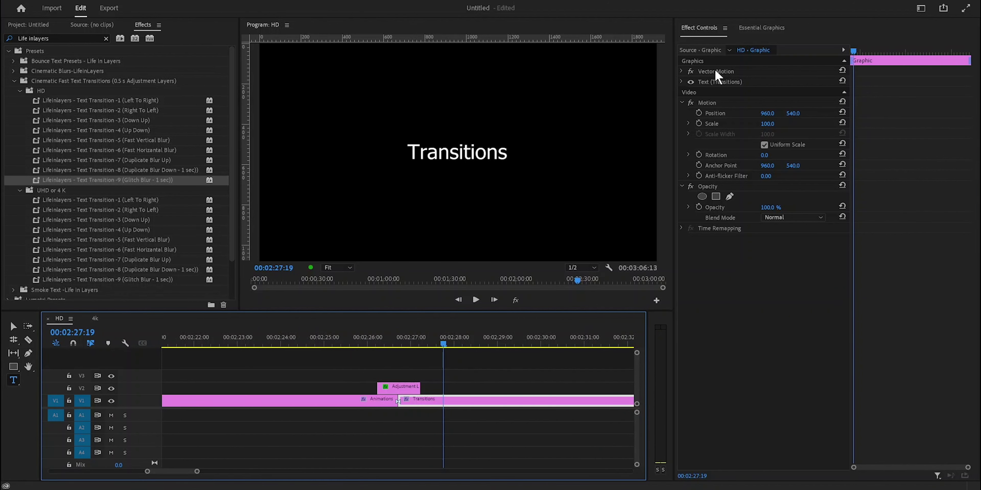
# Remove the Glitch Blur effects and reapply the Left To Right preset to the adjustment layer.
pyautogui.click(399, 387)
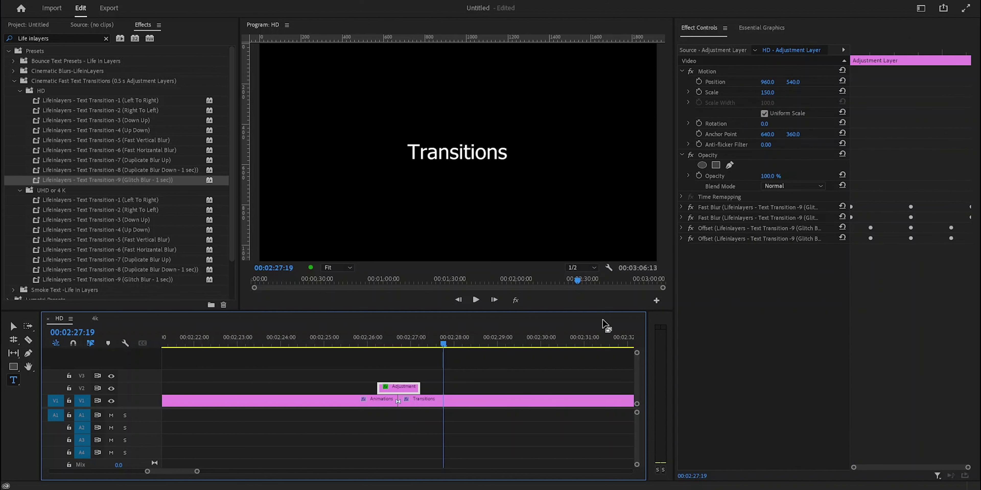
pyautogui.hotkey('ctrl', 'z')
pyautogui.moveTo(141, 101); pyautogui.dragTo(407, 385)
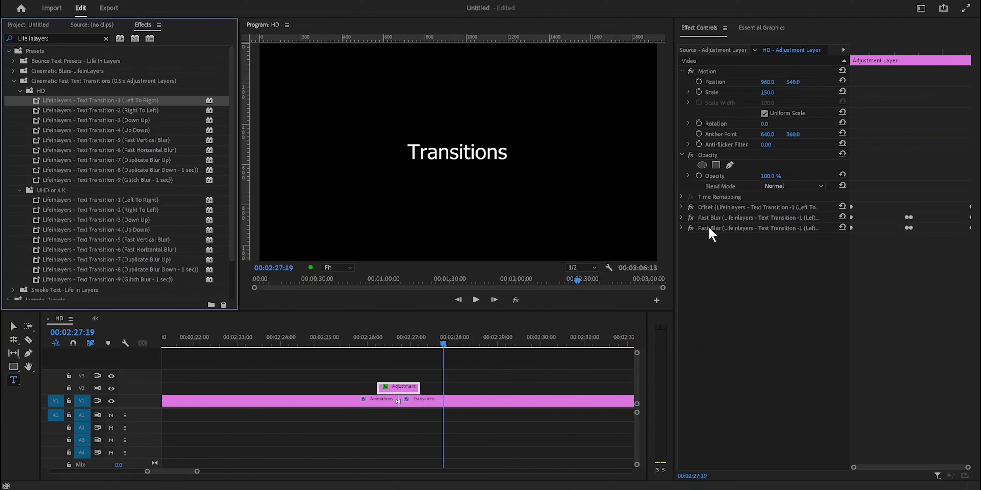
# Replace Left To Right with the Fast Vertical Blur preset and preview it across the cut.
pyautogui.hotkey('ctrl', 'z')
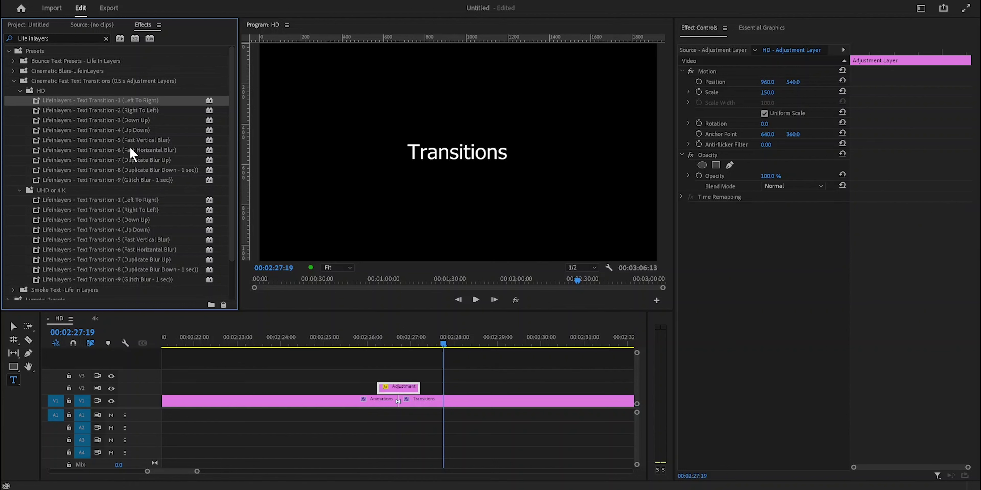
pyautogui.moveTo(126, 142); pyautogui.dragTo(399, 387)
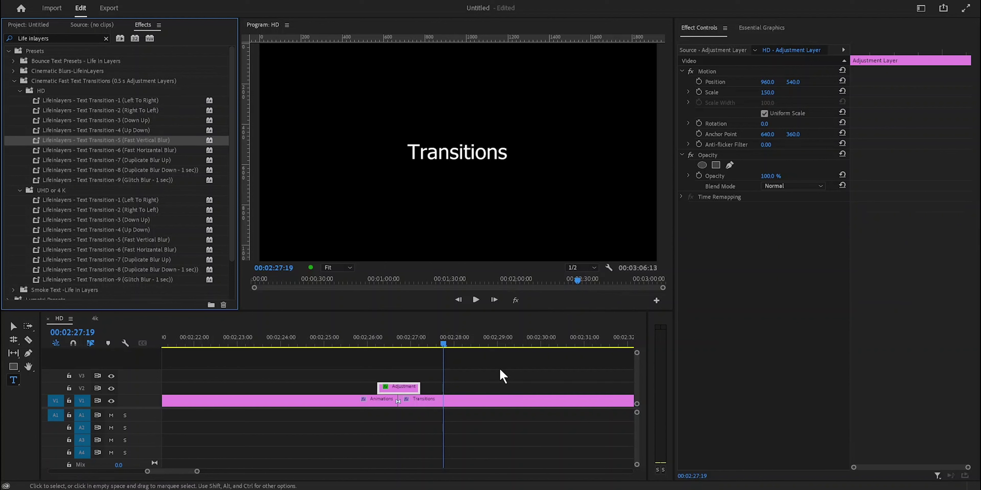
pyautogui.moveTo(441, 343); pyautogui.dragTo(364, 344)
pyautogui.press('space')
pyautogui.press('space')
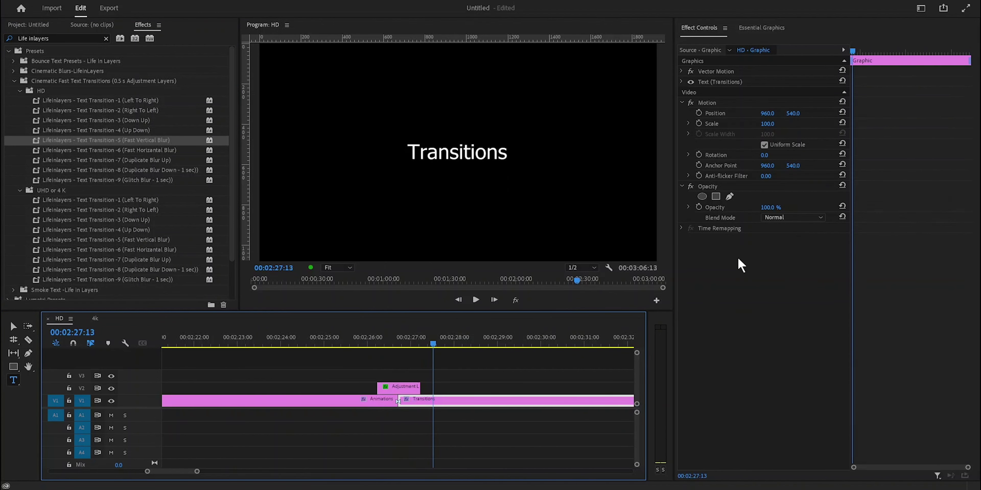
pyautogui.click(392, 386)
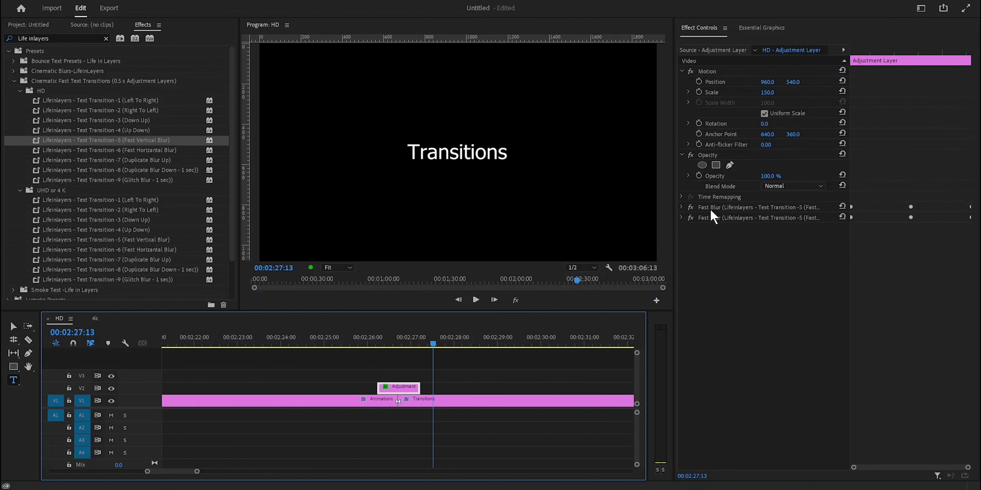
pyautogui.moveTo(433, 347); pyautogui.dragTo(350, 344)
pyautogui.press('space')
pyautogui.press('space')
pyautogui.moveTo(398, 342); pyautogui.dragTo(400, 342)
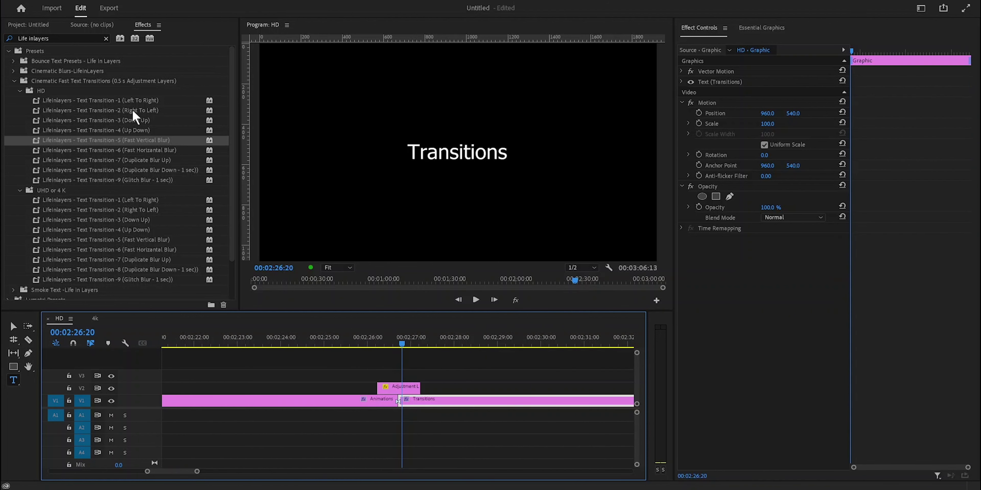
# Apply Text Transition -2 (Right To Left) to the adjustment clip and preview it from Animations to Transitions.
pyautogui.moveTo(134, 111); pyautogui.dragTo(403, 386)
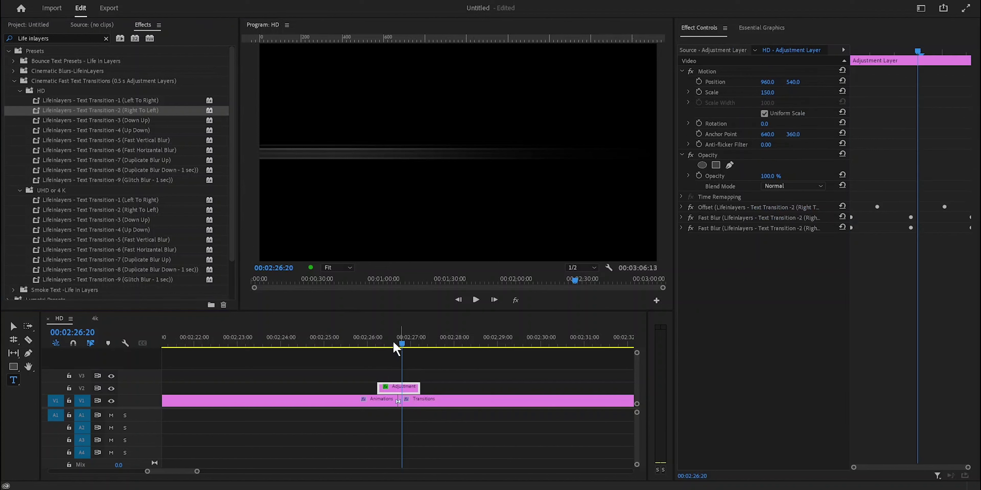
pyautogui.moveTo(397, 341); pyautogui.dragTo(361, 342)
pyautogui.press('space')
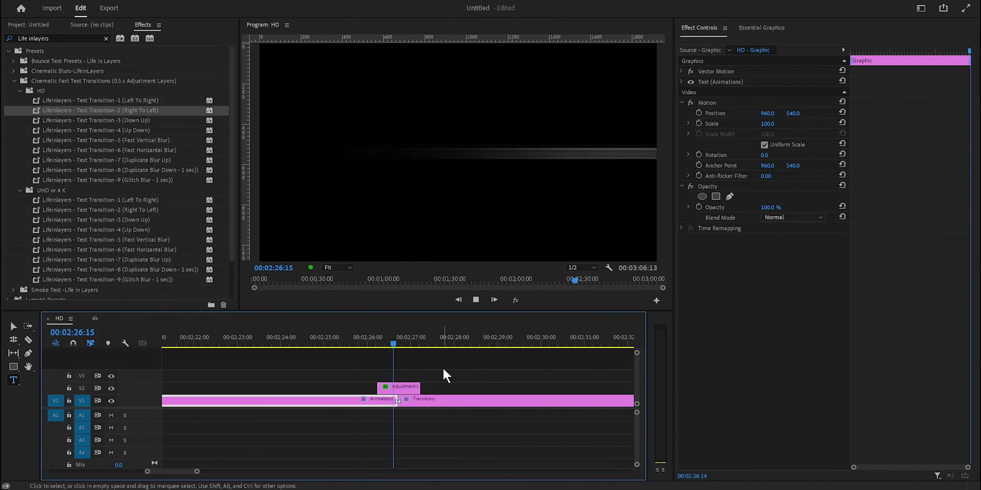
pyautogui.press('space')
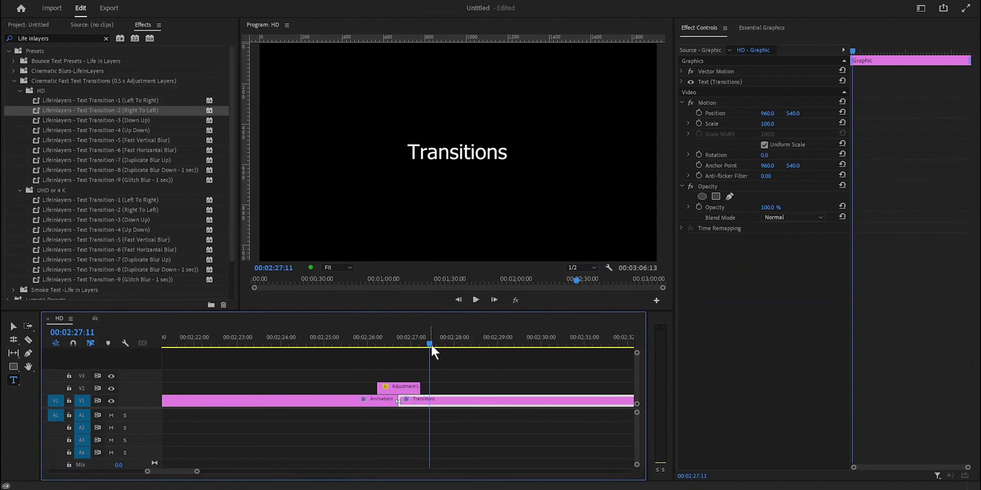
pyautogui.click(414, 343)
pyautogui.moveTo(408, 343); pyautogui.dragTo(364, 344)
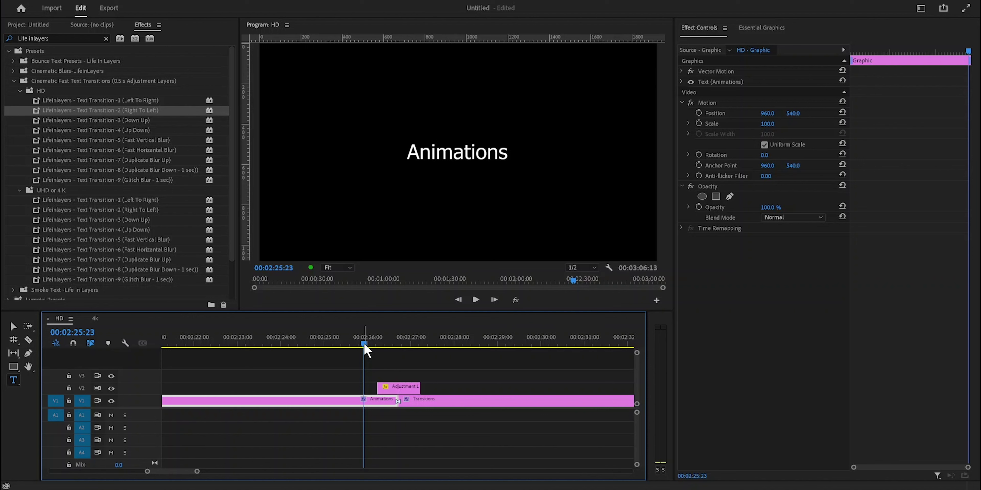
pyautogui.moveTo(365, 348); pyautogui.dragTo(363, 345)
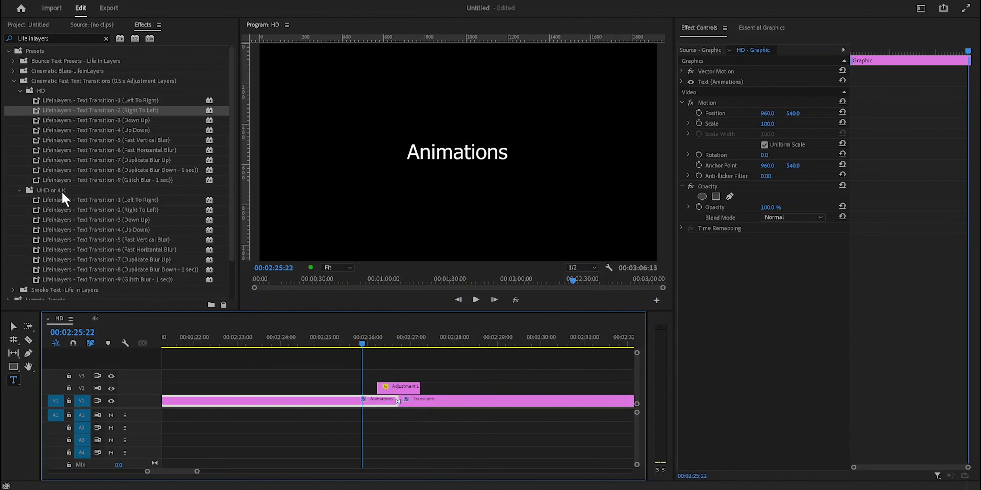
pyautogui.click(42, 92)
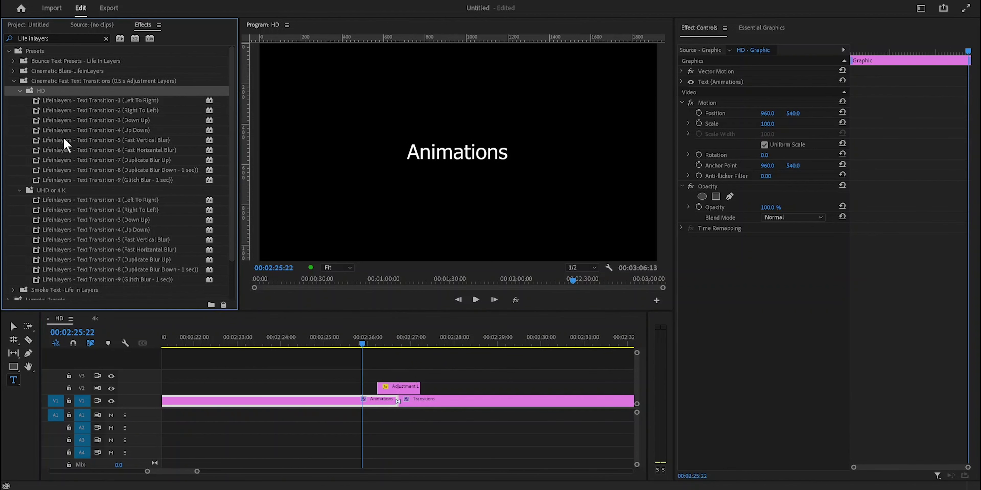
pyautogui.click(62, 191)
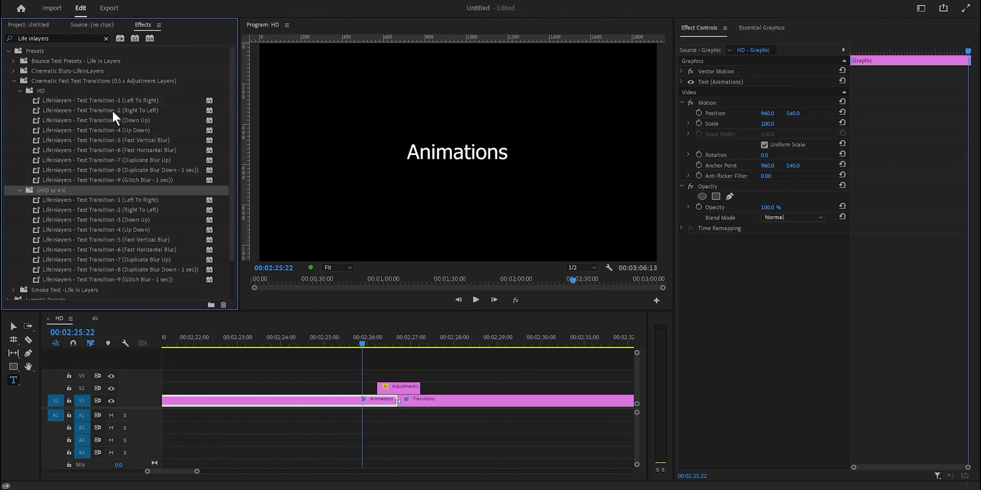
pyautogui.click(115, 103)
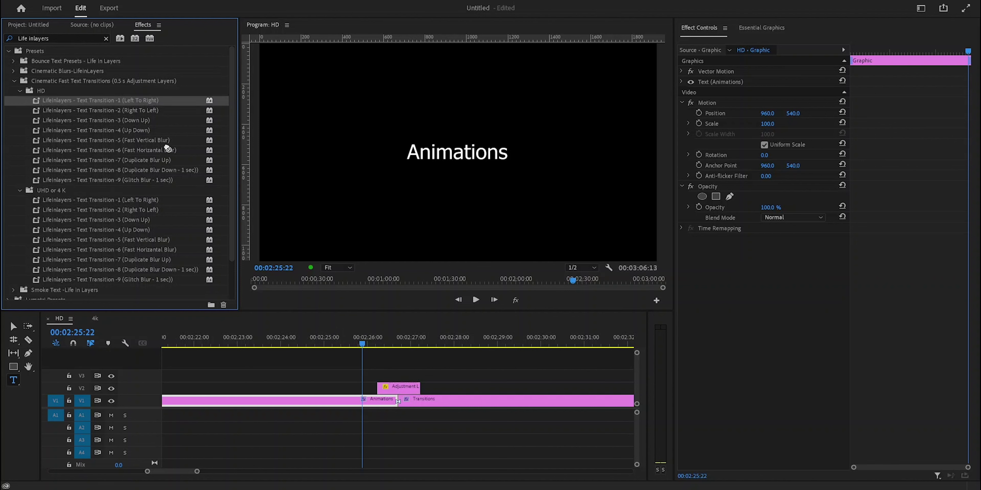
pyautogui.click(137, 141)
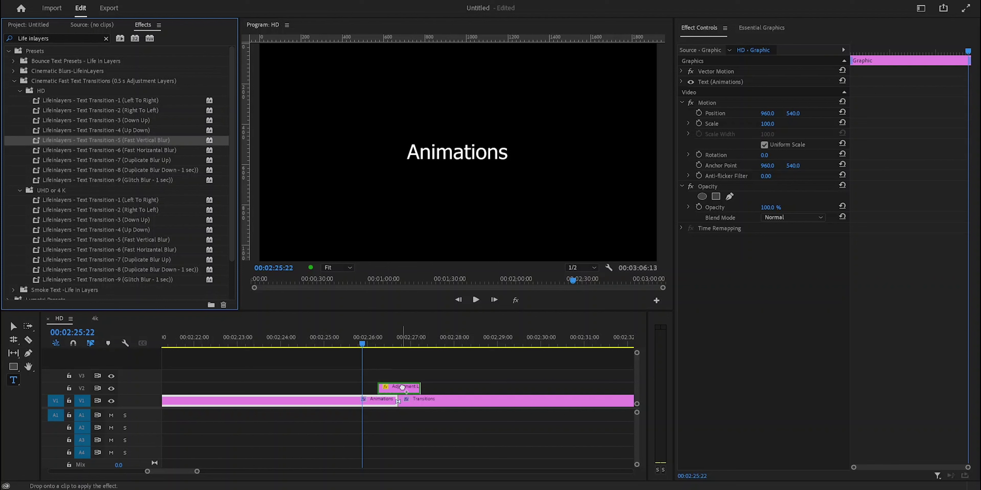
# Apply Fast Vertical Blur and raise the first Fast Blur's peak Blurriness keyframe to 748.
pyautogui.moveTo(137, 141); pyautogui.dragTo(400, 388)
pyautogui.click(714, 212)
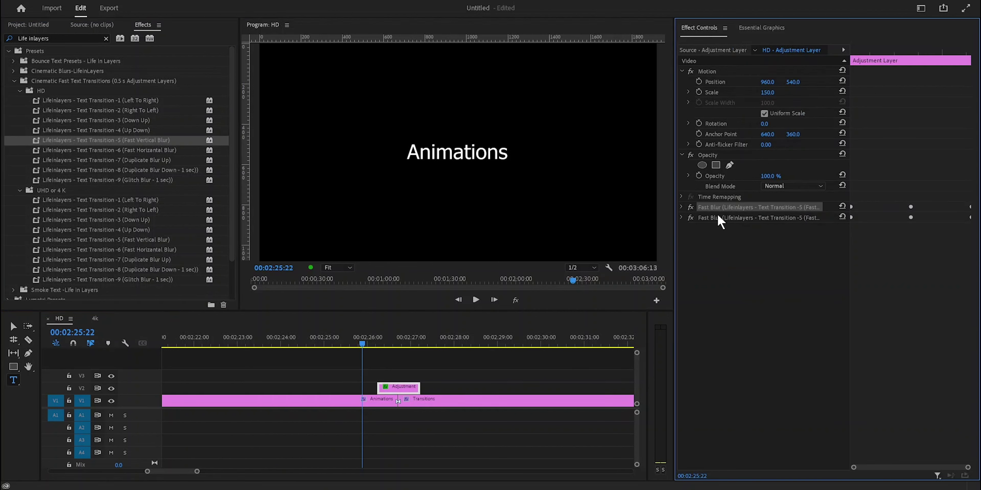
pyautogui.click(681, 208)
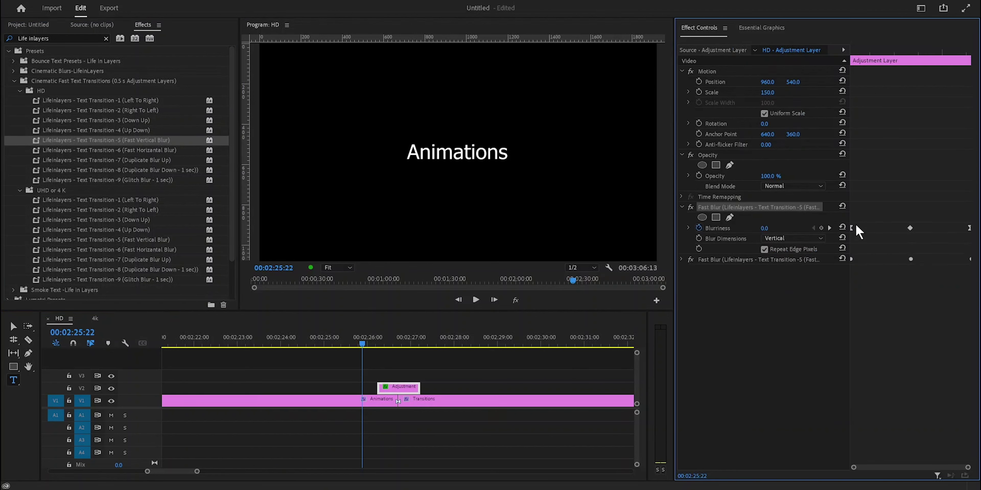
pyautogui.click(829, 228)
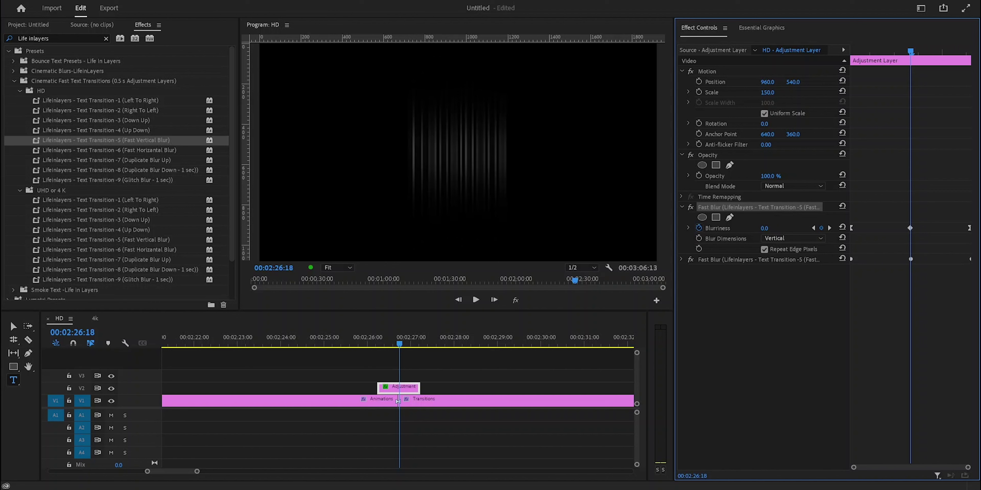
pyautogui.moveTo(767, 228); pyautogui.dragTo(830, 228)
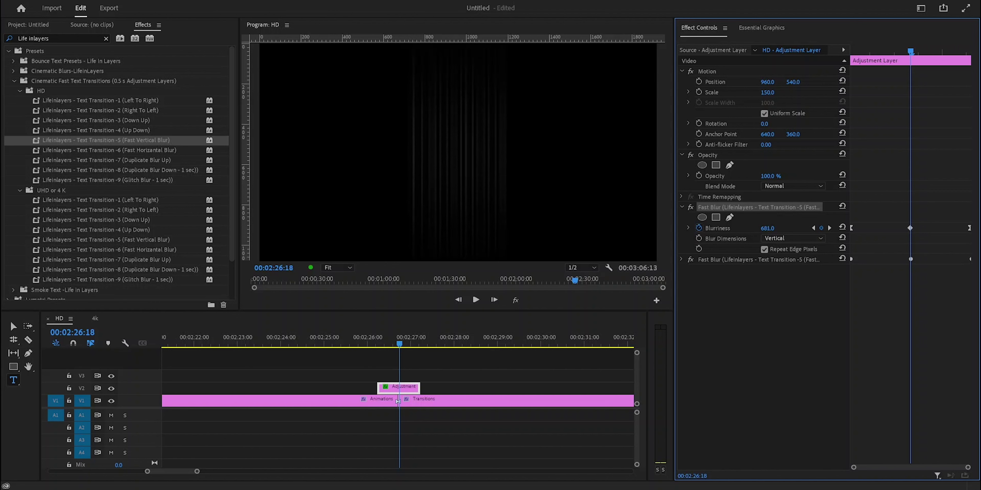
pyautogui.moveTo(768, 228); pyautogui.dragTo(773, 228)
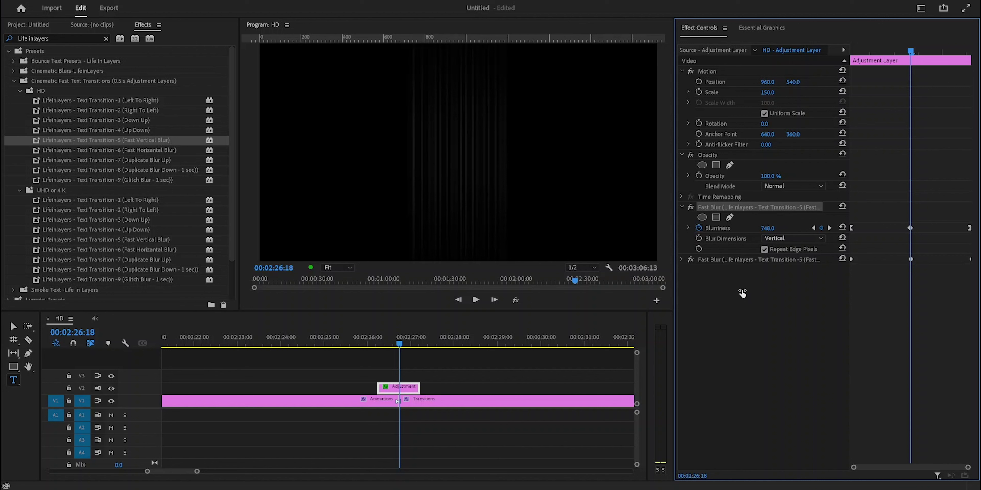
pyautogui.click(681, 260)
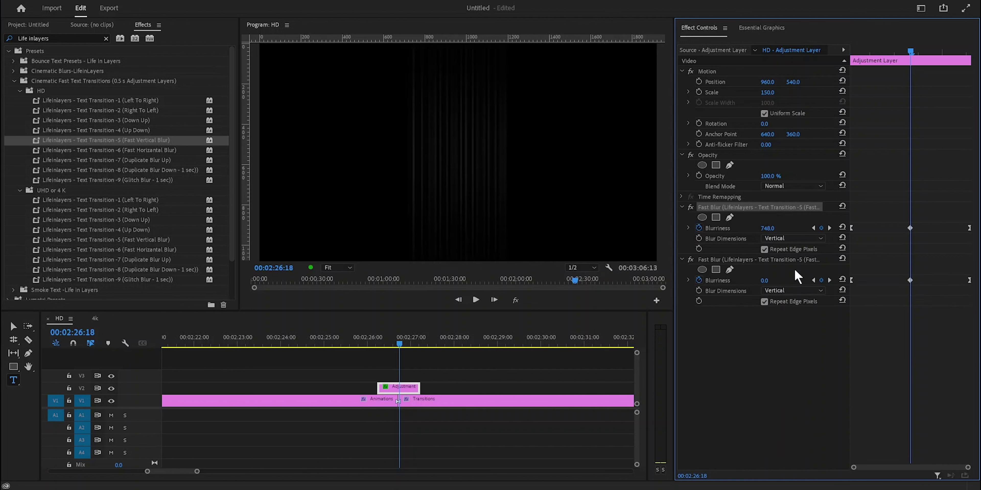
pyautogui.moveTo(768, 228)
pyautogui.mouseDown()
pyautogui.moveTo(785, 228)
pyautogui.moveTo(780, 244)
pyautogui.mouseUp()
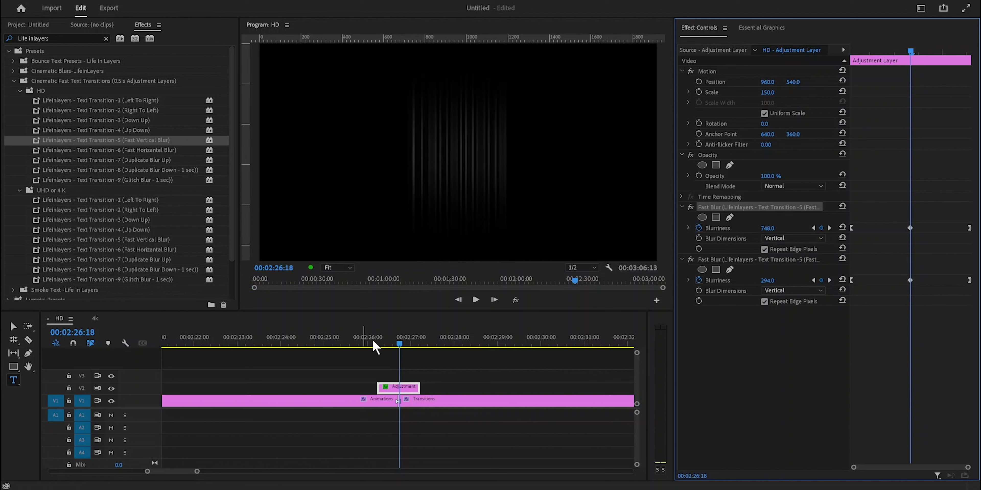
# Remove the Fast Blur effects, apply the Left To Right text transition instead, and preview it.
pyautogui.hotkey('ctrl', 'z')
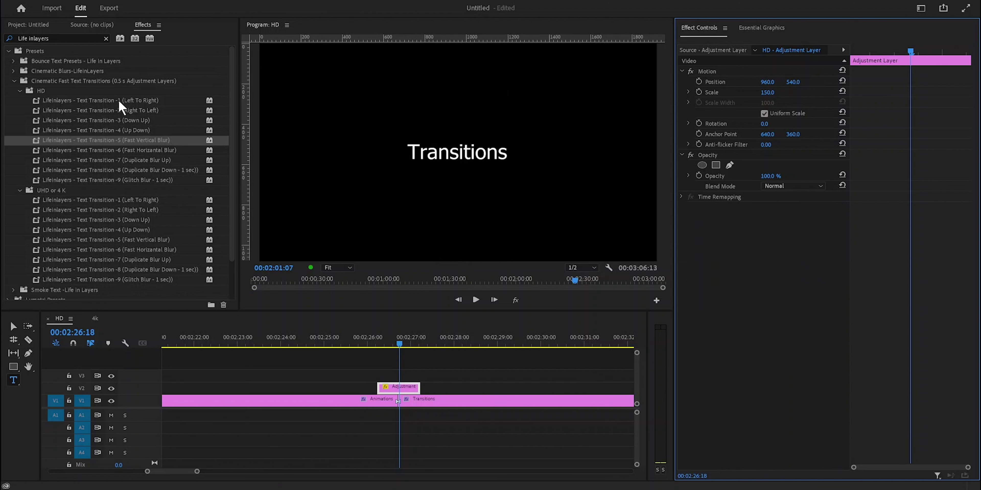
pyautogui.moveTo(119, 101); pyautogui.dragTo(398, 388)
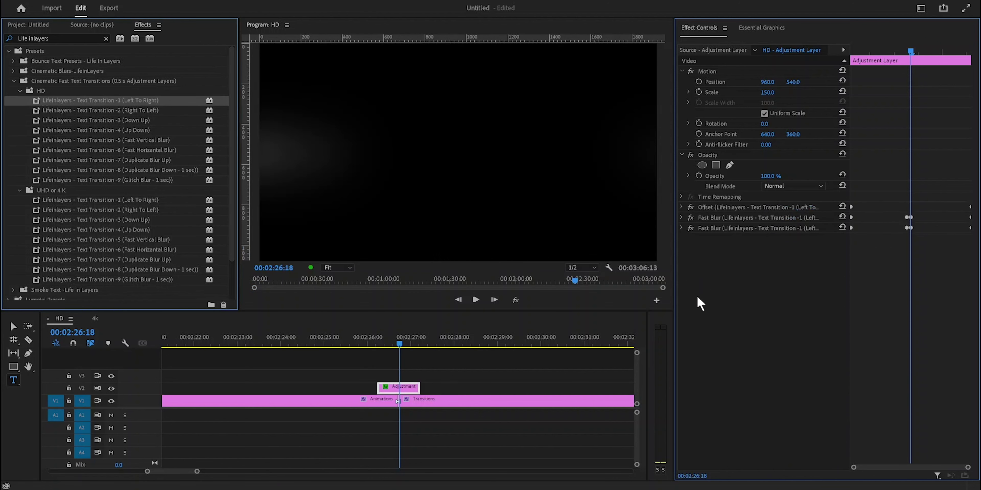
pyautogui.click(374, 340)
pyautogui.press('space')
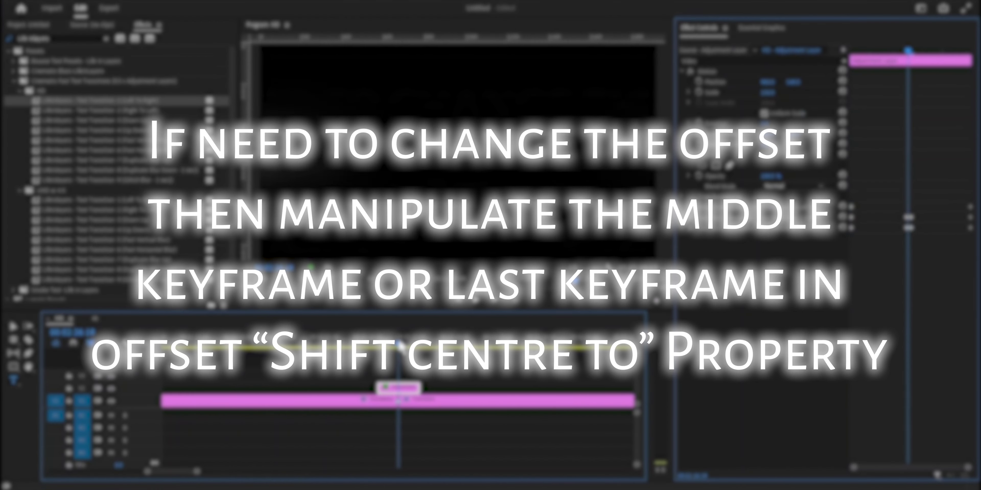
pyautogui.click(687, 263)
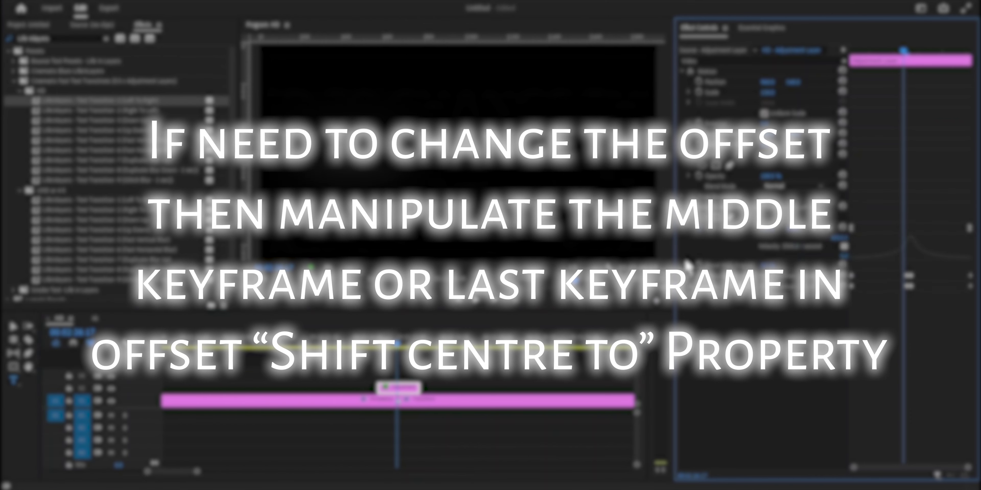